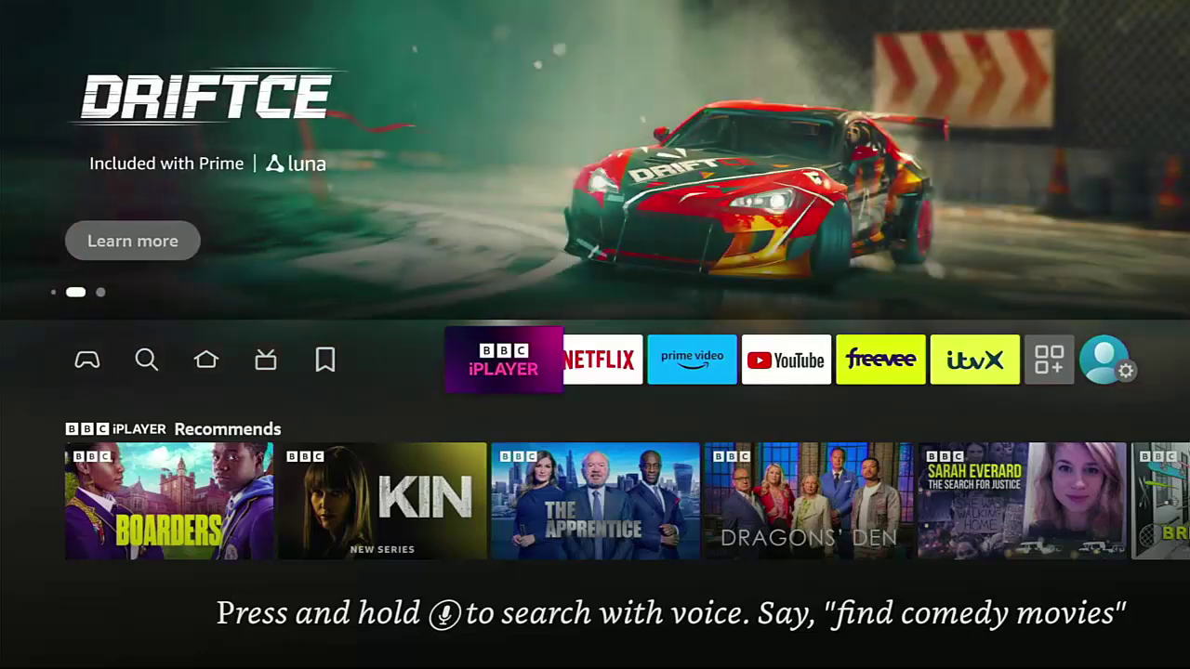
Step: Go from the home screen through Settings > Preferences to the Parental Controls page, currently OFF
{"action": "key", "text": "Right"}
{"action": "key", "text": "Right"}
{"action": "key", "text": "Right"}
{"action": "key", "text": "Right"}
{"action": "key", "text": "Right"}
{"action": "key", "text": "Right"}
{"action": "key", "text": "Right"}
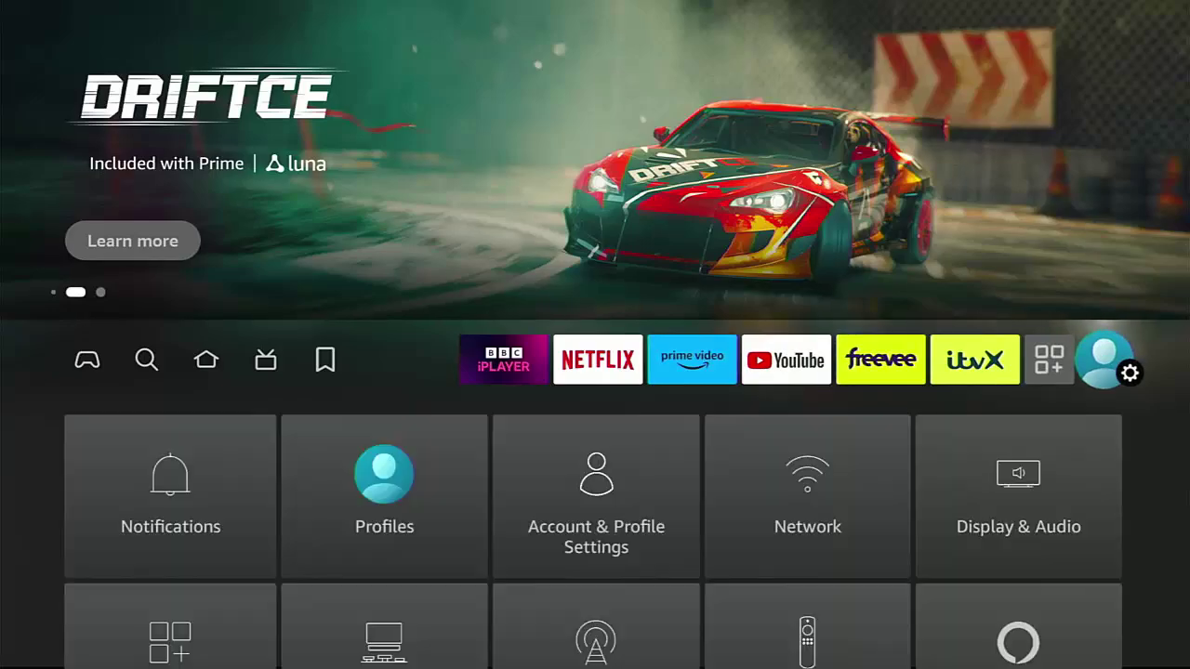
{"action": "key", "text": "Down"}
{"action": "key", "text": "Down"}
{"action": "key", "text": "Down"}
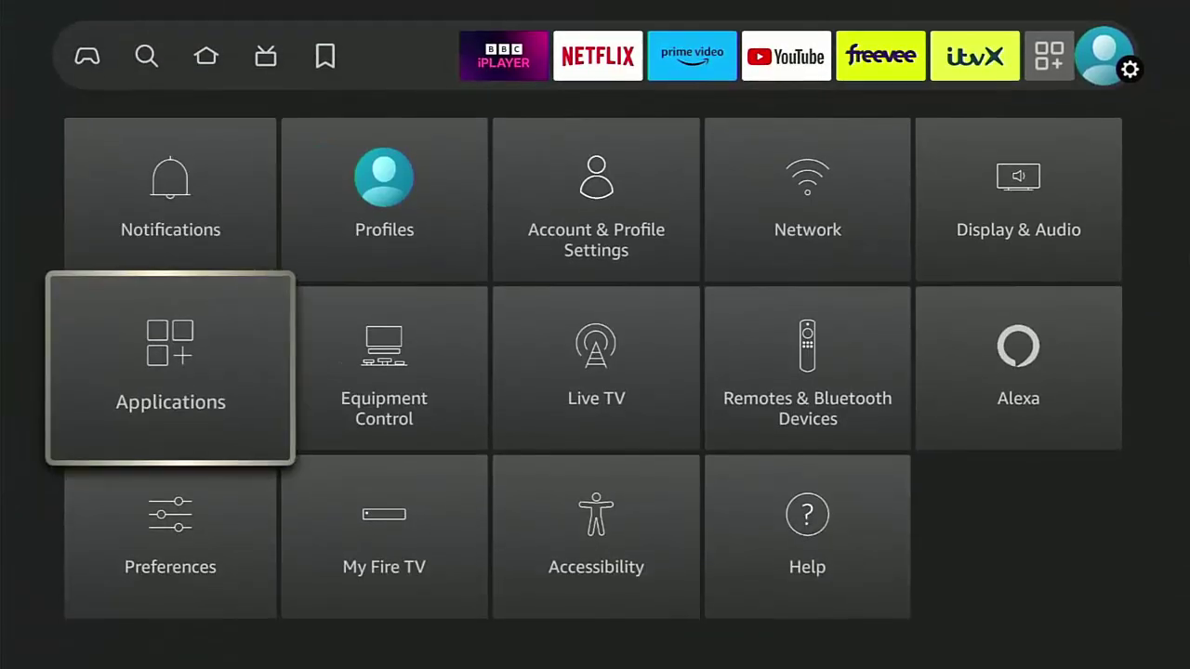
{"action": "key", "text": "Return"}
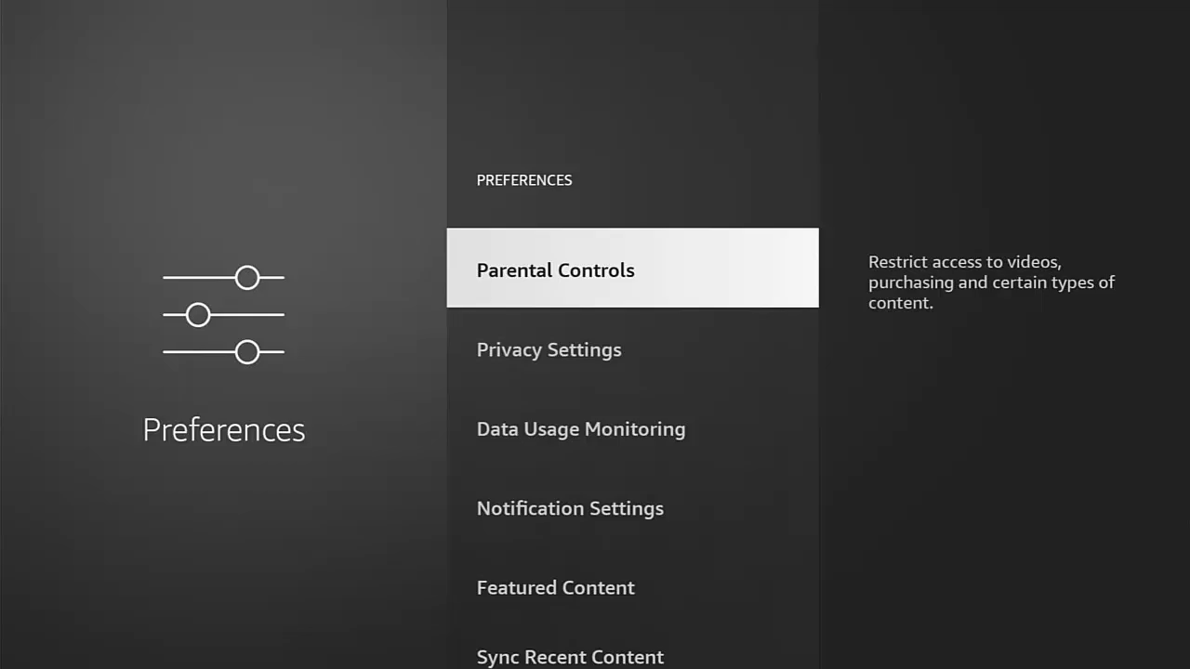
{"action": "key", "text": "Return"}
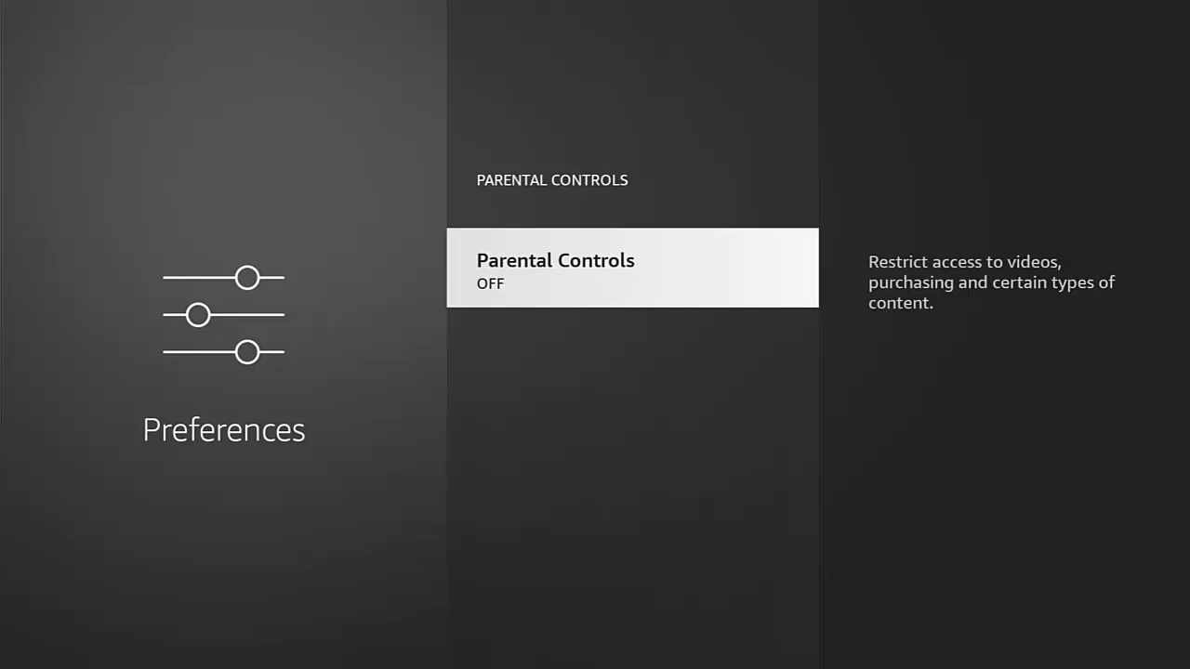
Step: Switch Parental Controls on by entering the Prime Video PIN on the digit wheel, correcting a wrong digit
{"action": "key", "text": "Return"}
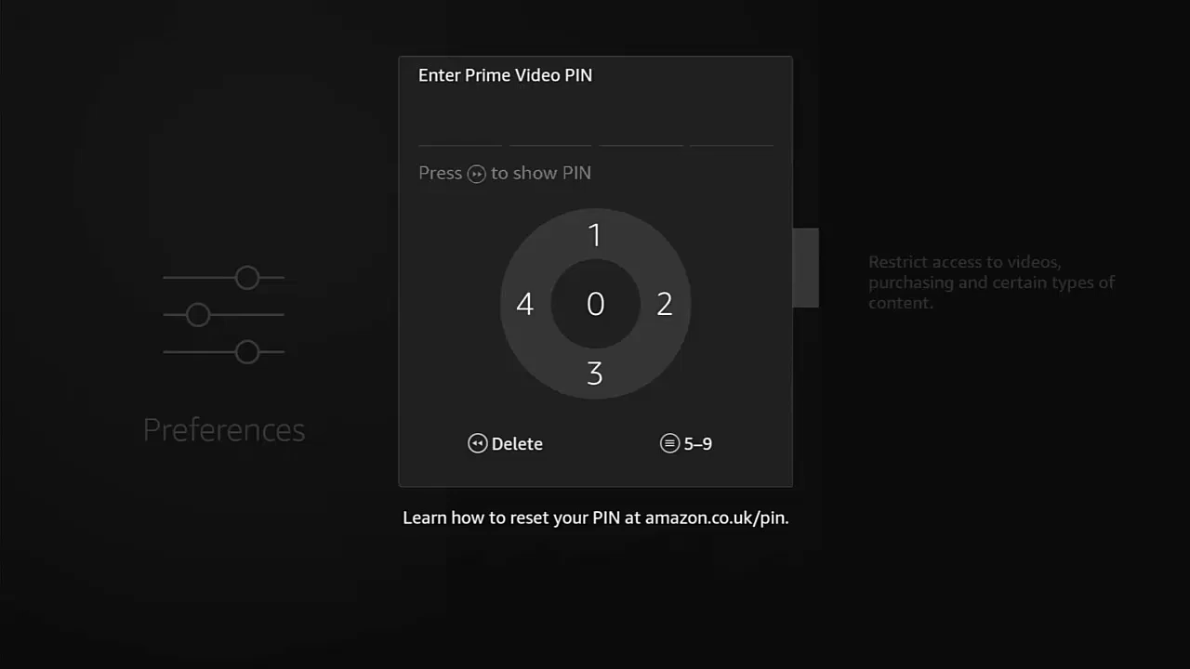
{"action": "key", "text": "Menu"}
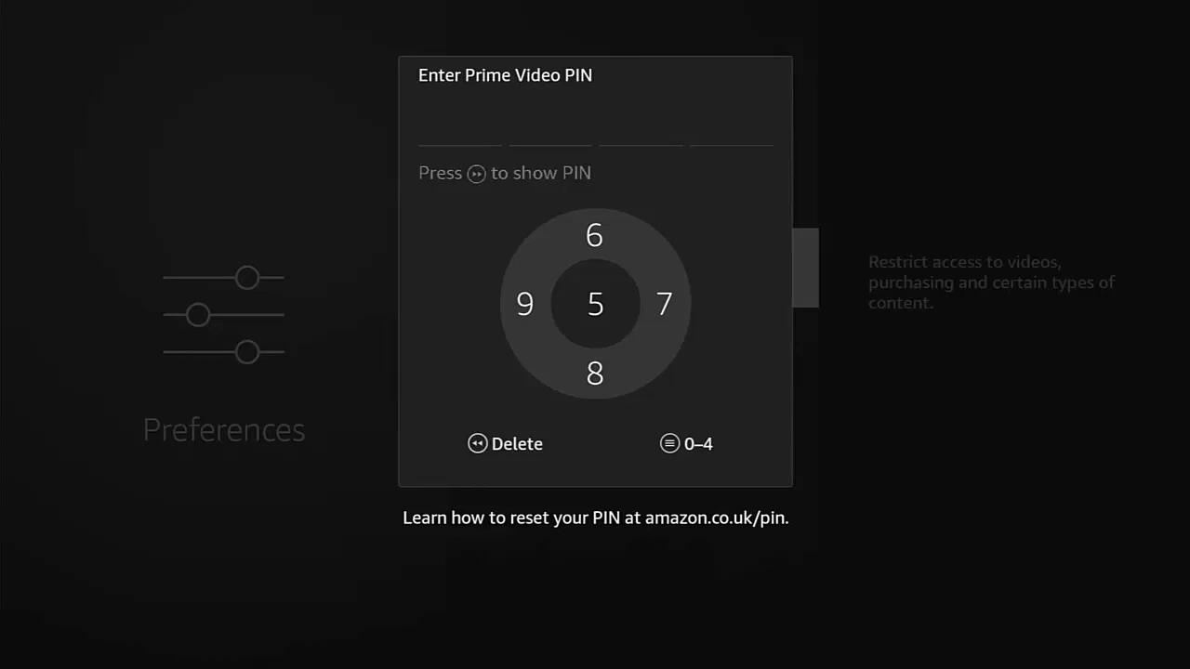
{"action": "key", "text": "Return"}
{"action": "key", "text": "BackSpace"}
{"action": "key", "text": "Menu"}
{"action": "key", "text": "Up"}
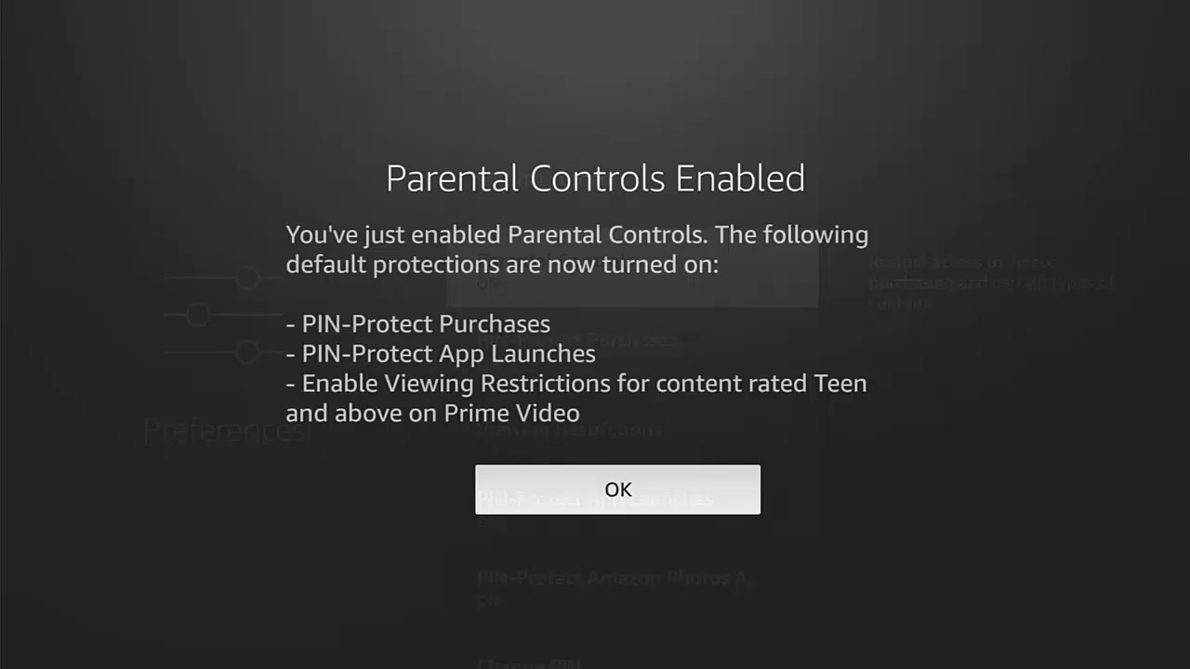
Step: Dismiss the enabled notice, check PIN-Protect Purchases, and view the Viewing Restrictions rating levels
{"action": "key", "text": "Return"}
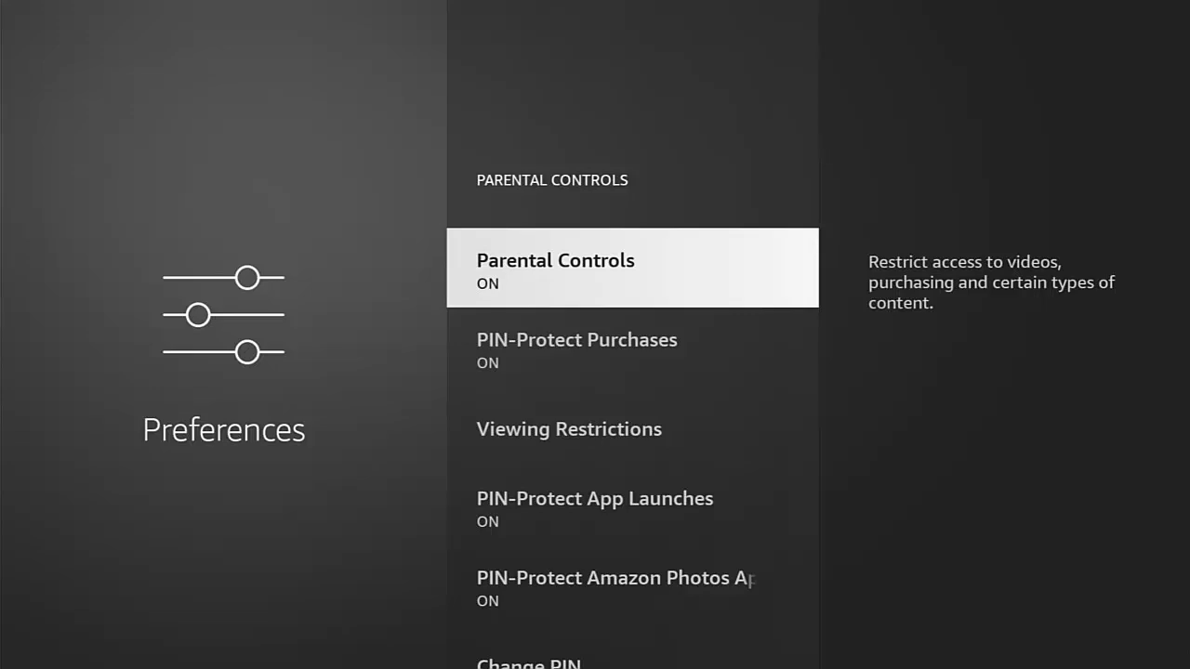
{"action": "key", "text": "Down"}
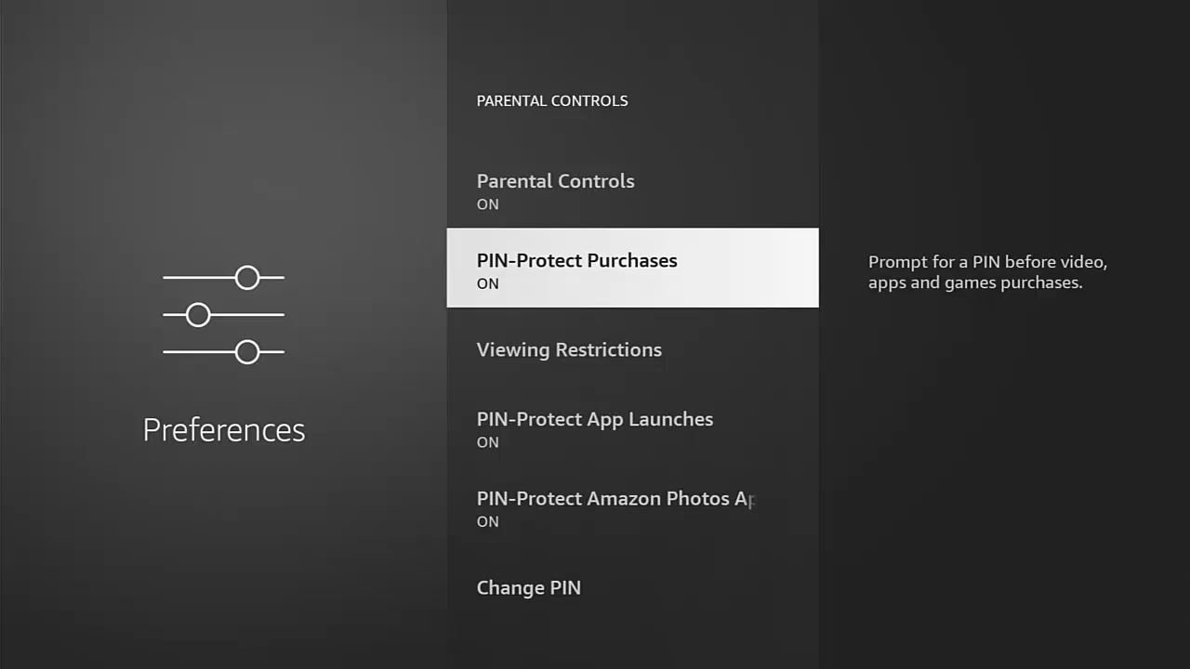
{"action": "key", "text": "Down"}
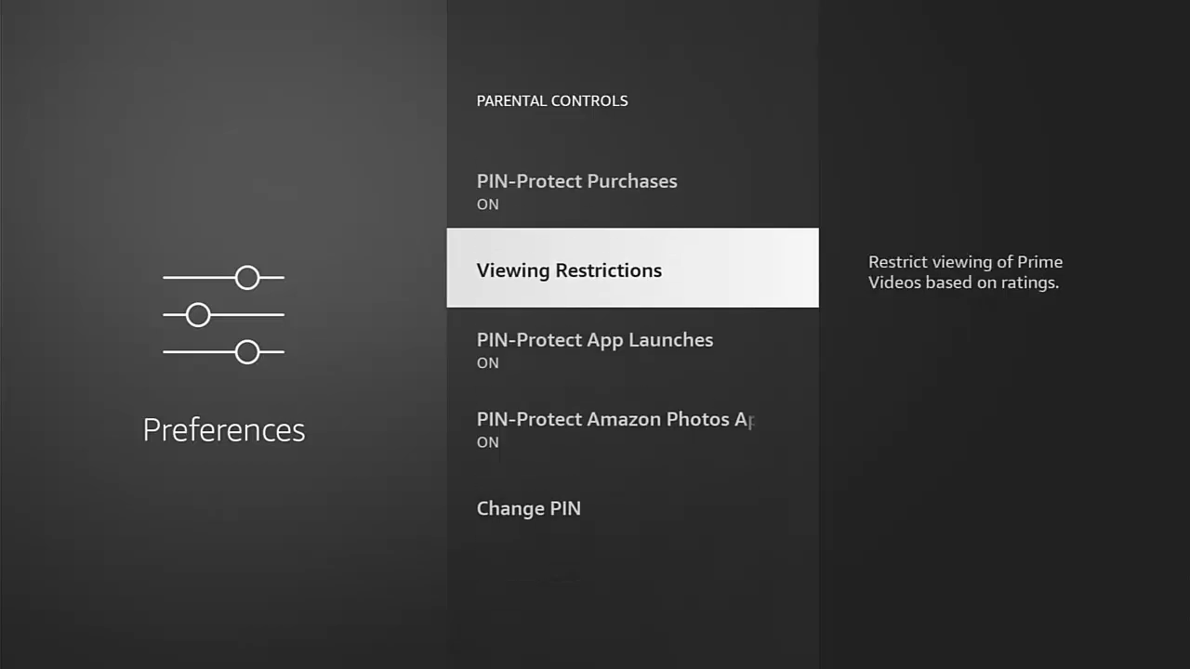
{"action": "key", "text": "Return"}
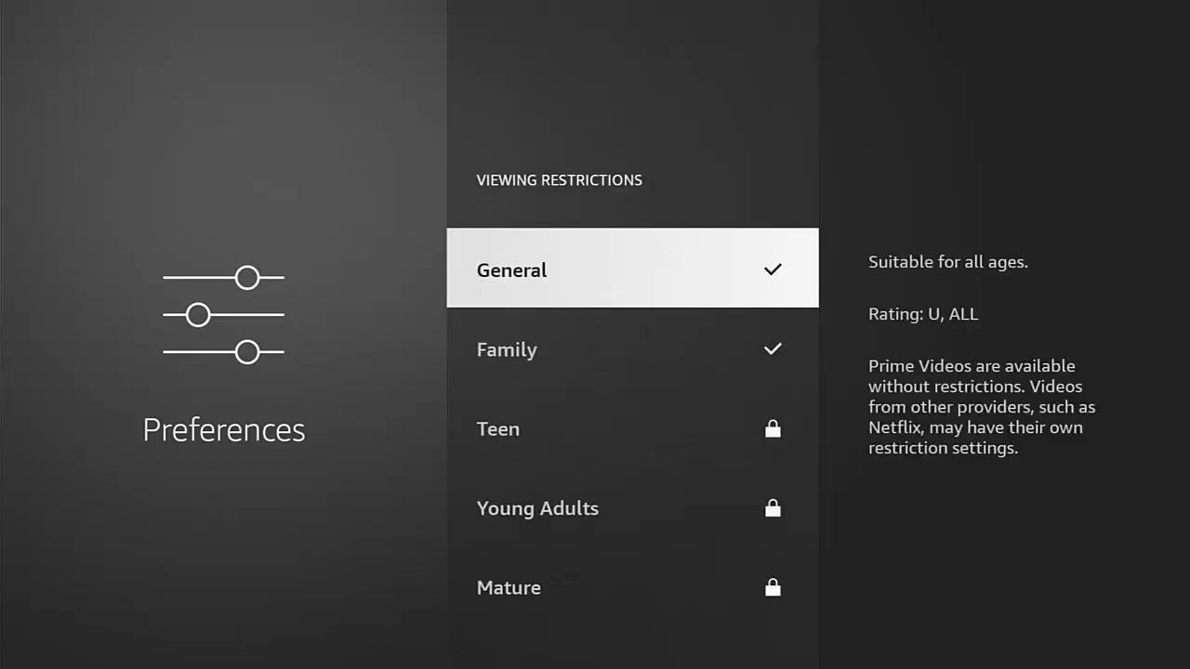
{"action": "key", "text": "Escape"}
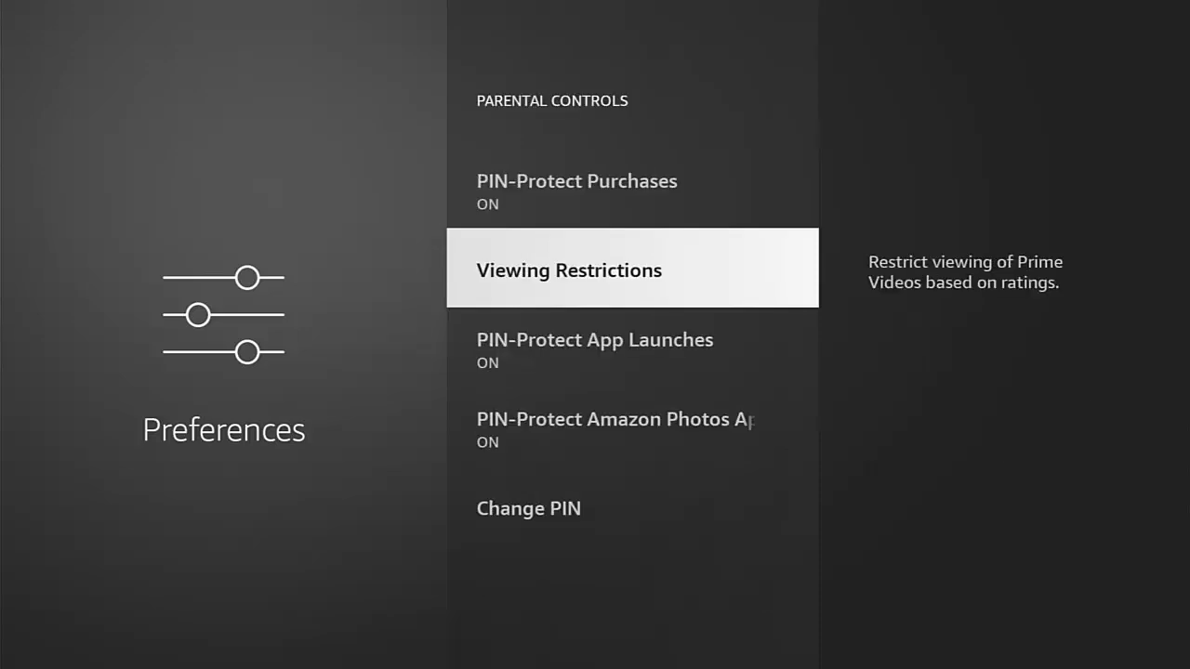
Step: Review the PIN-Protect App Launches and Amazon Photos protection options, both set to ON
{"action": "key", "text": "Down"}
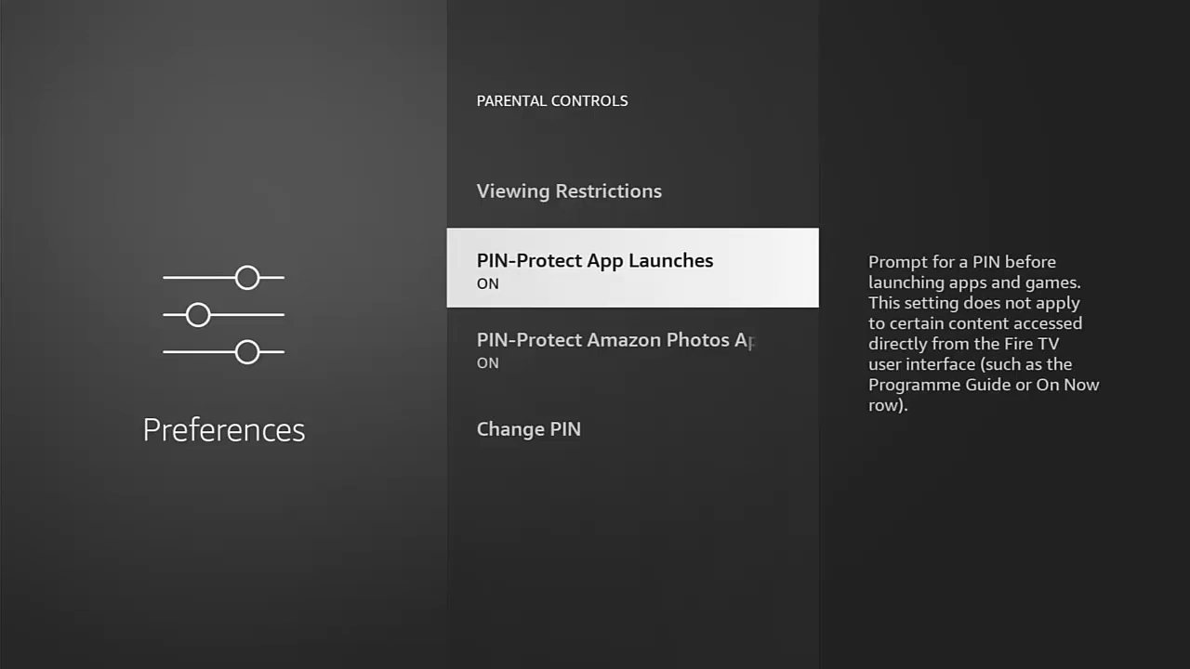
{"action": "key", "text": "Down"}
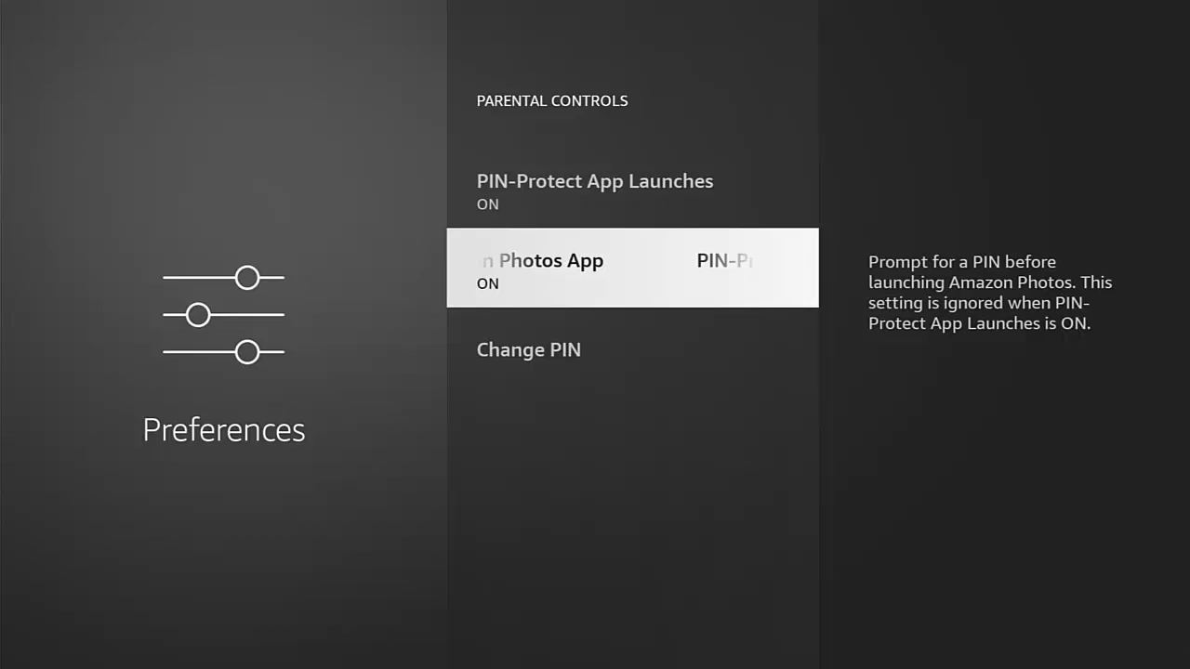
{"action": "key", "text": "Up"}
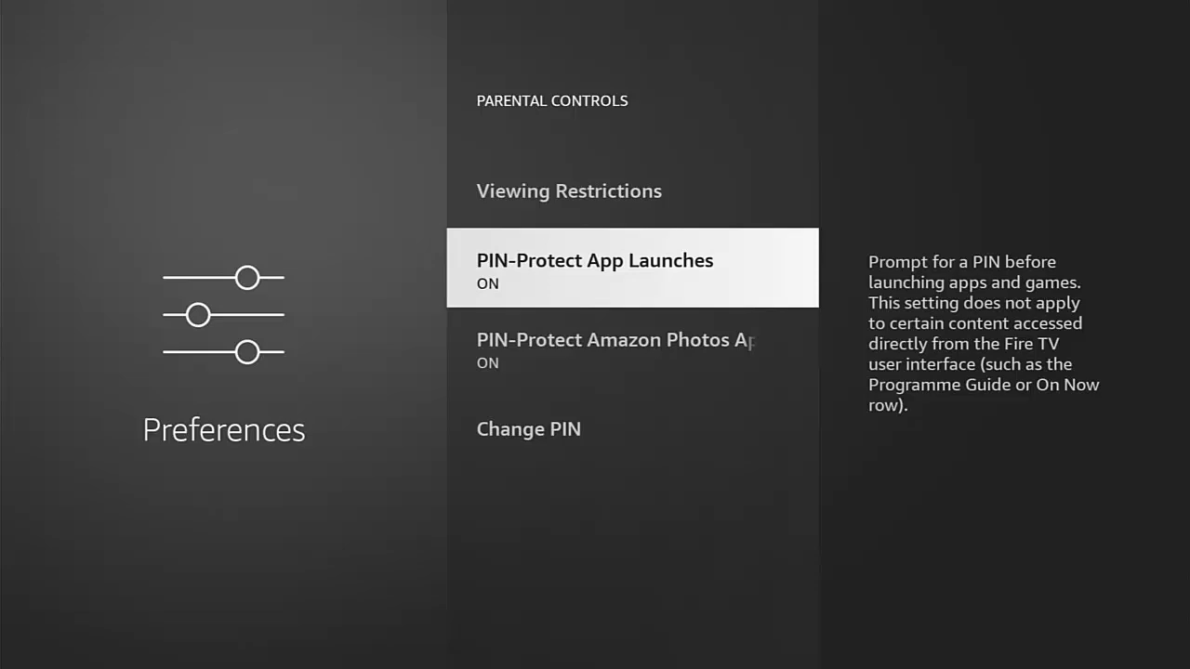
Step: Open Applications from the settings gear and enter the Prime Video PIN when prompted
{"action": "key", "text": "Up"}
{"action": "key", "text": "Up"}
{"action": "key", "text": "Up"}
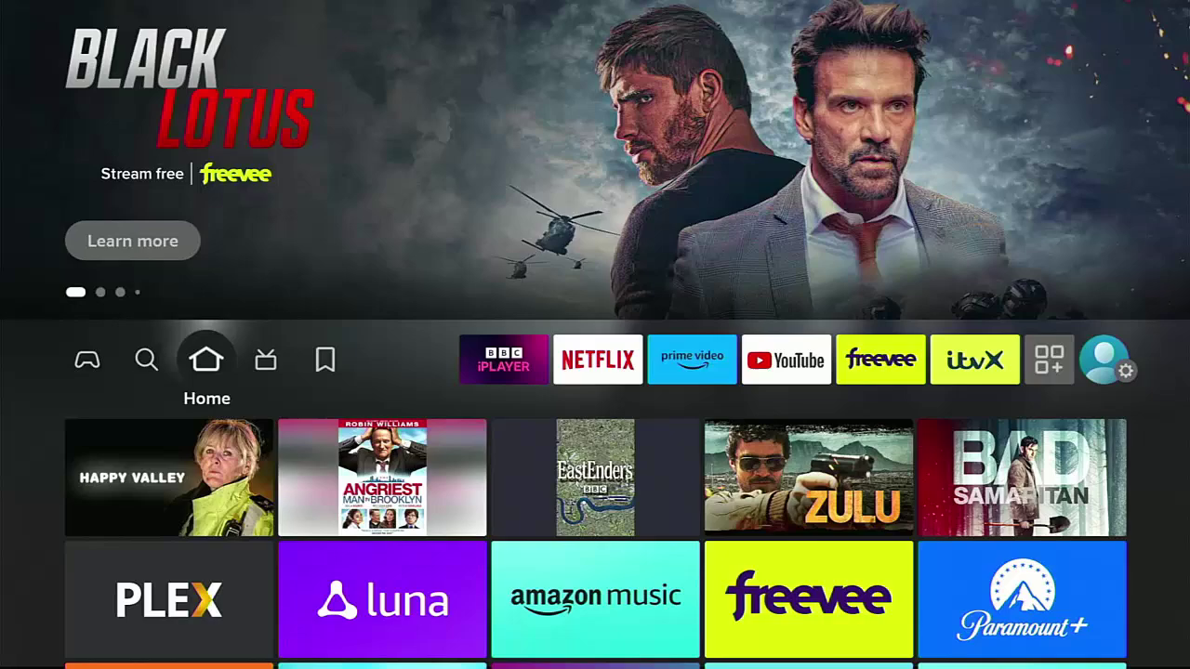
{"action": "key", "text": "Right"}
{"action": "key", "text": "Right"}
{"action": "key", "text": "Right"}
{"action": "key", "text": "Right"}
{"action": "key", "text": "Right"}
{"action": "key", "text": "Right"}
{"action": "key", "text": "Right"}
{"action": "key", "text": "Right"}
{"action": "key", "text": "Right"}
{"action": "key", "text": "Right"}
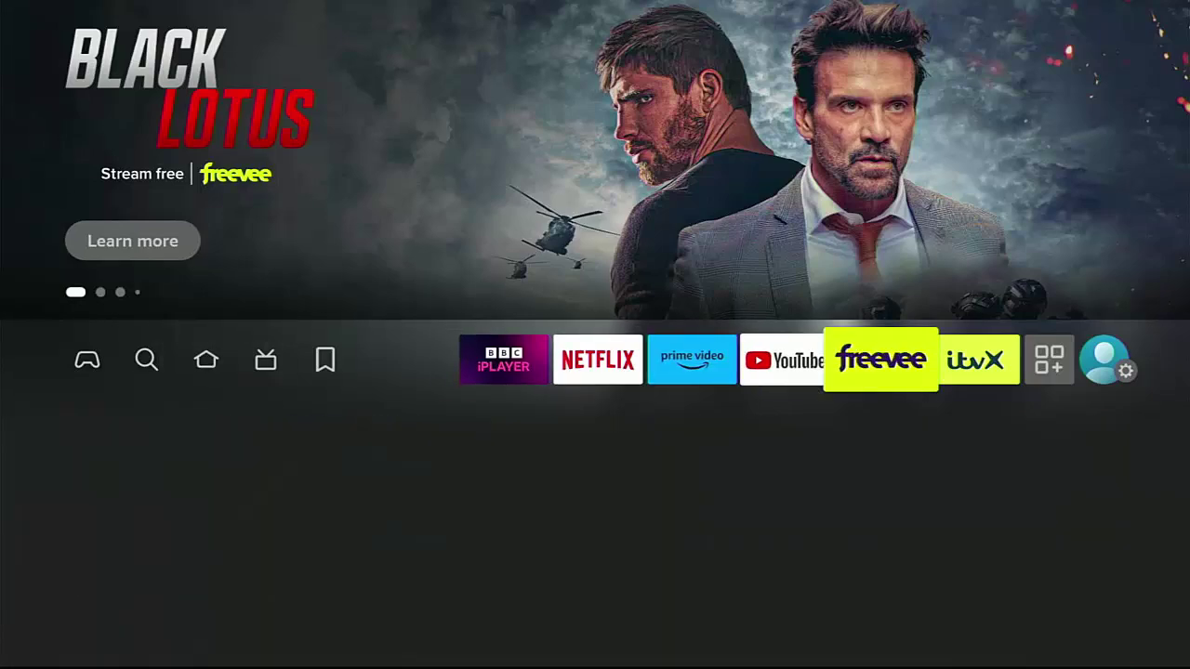
{"action": "key", "text": "Down"}
{"action": "key", "text": "Down"}
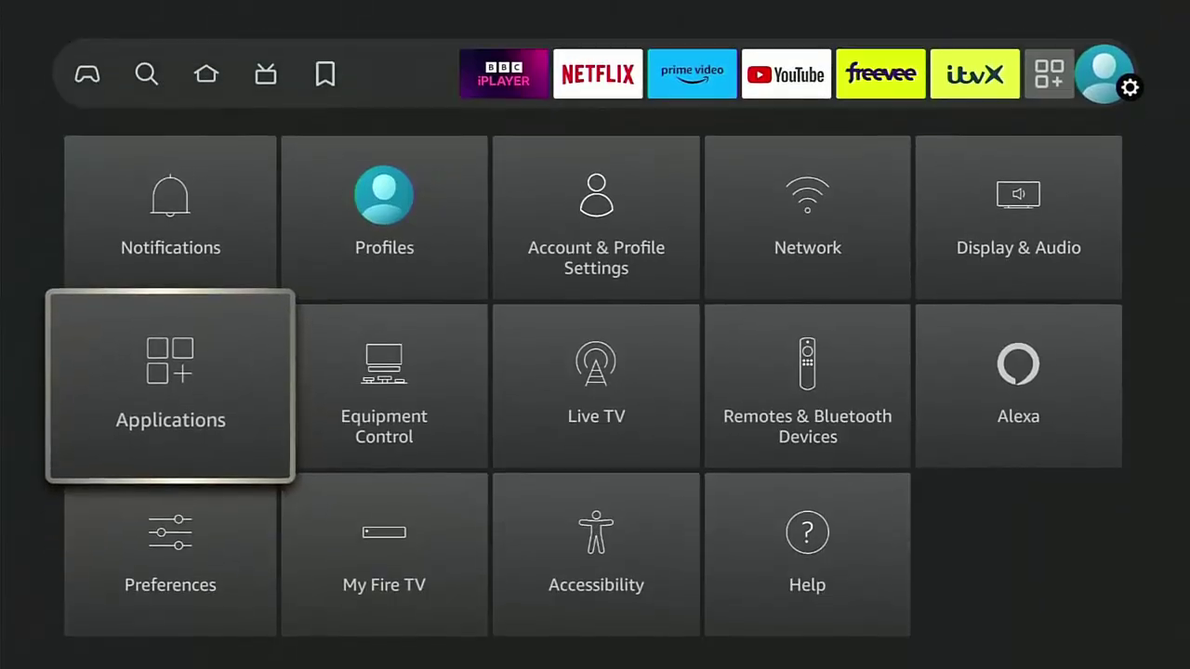
{"action": "key", "text": "Return"}
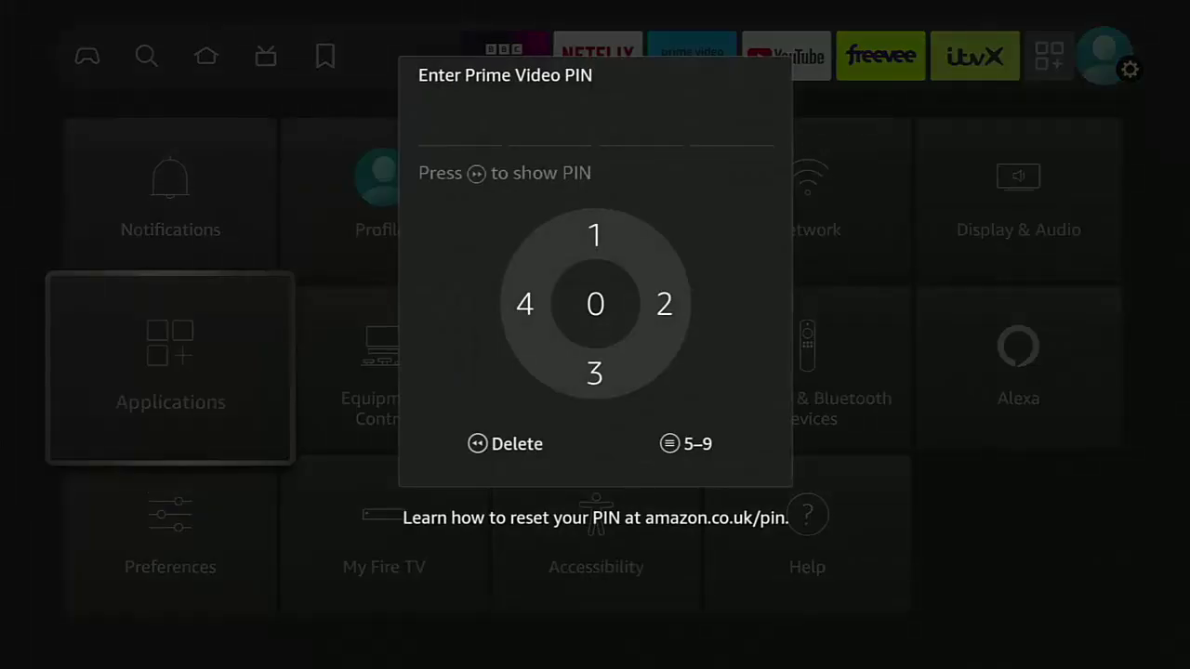
{"action": "type", "text": "1234"}
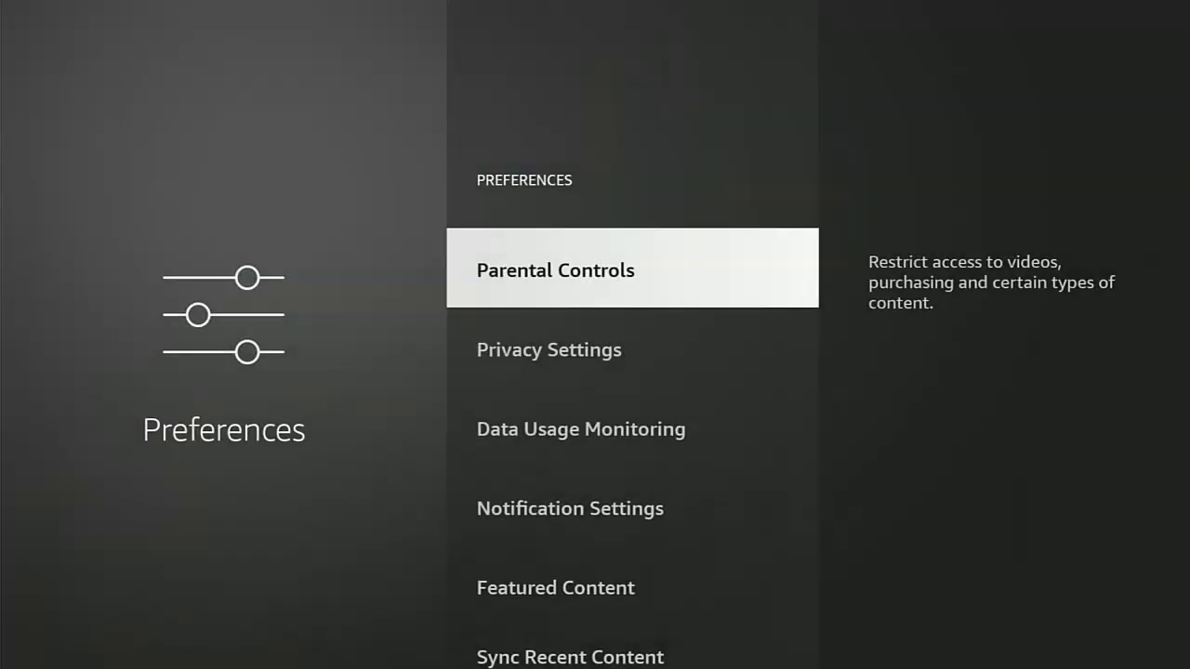
{"action": "key", "text": "Return"}
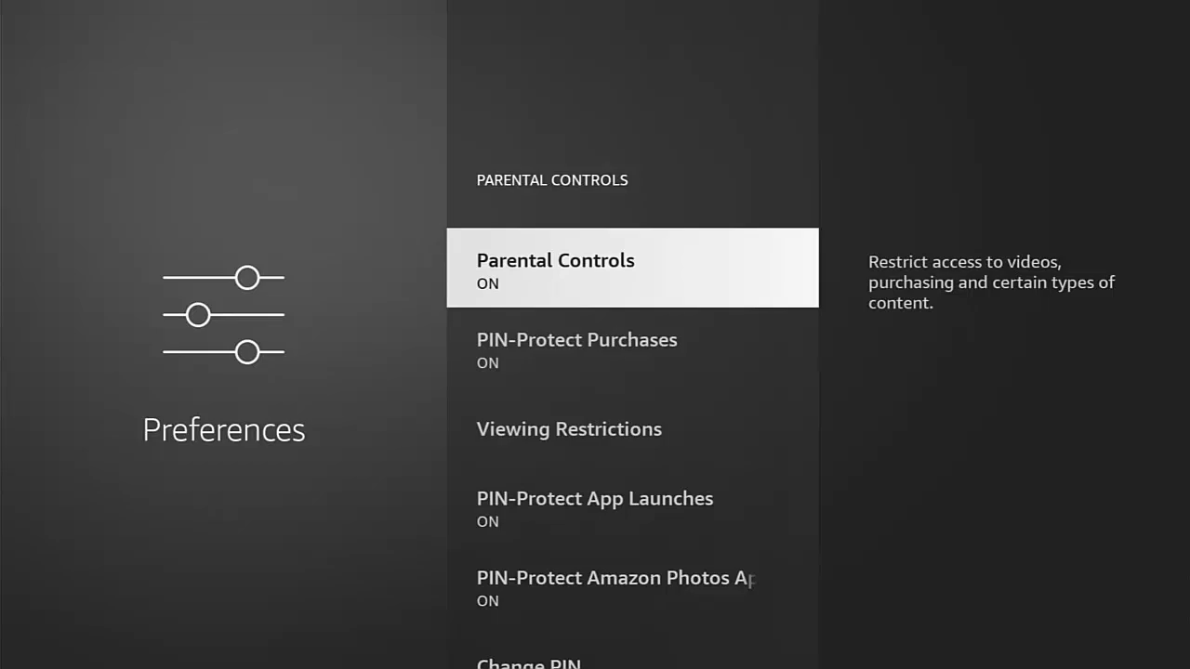
Step: Return to Preferences > Parental Controls and turn Parental Controls OFF by entering the PIN
{"action": "key", "text": "Return"}
{"action": "key", "text": "Up"}
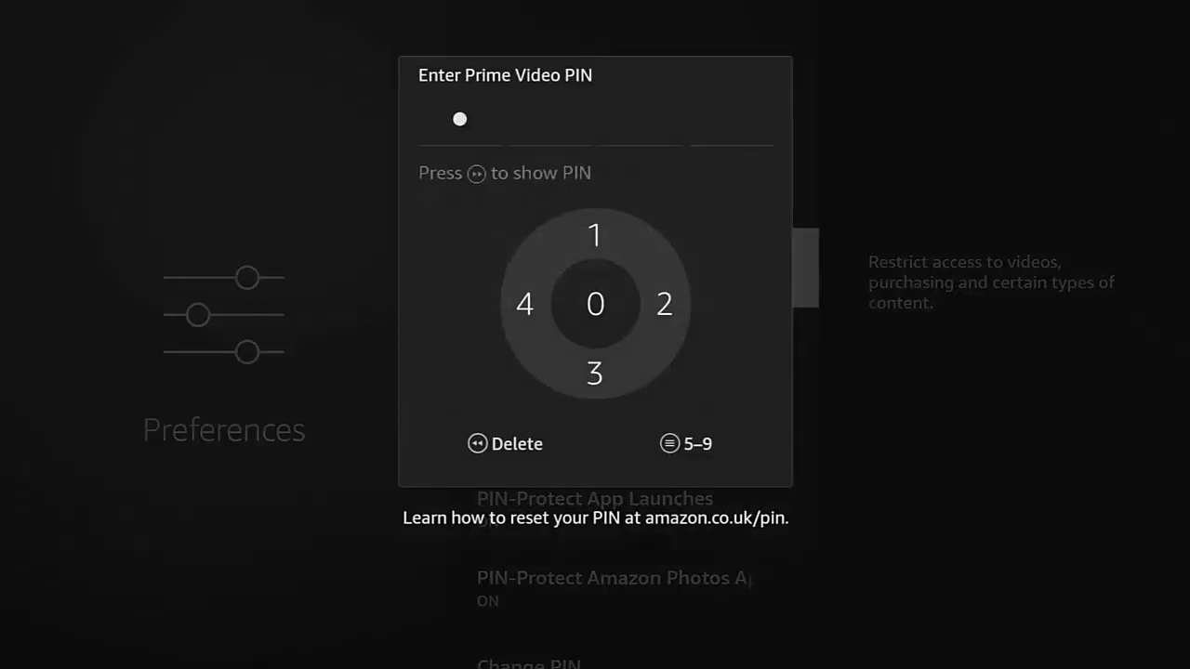
{"action": "key", "text": "Right"}
{"action": "key", "text": "Down"}
{"action": "key", "text": "Left"}
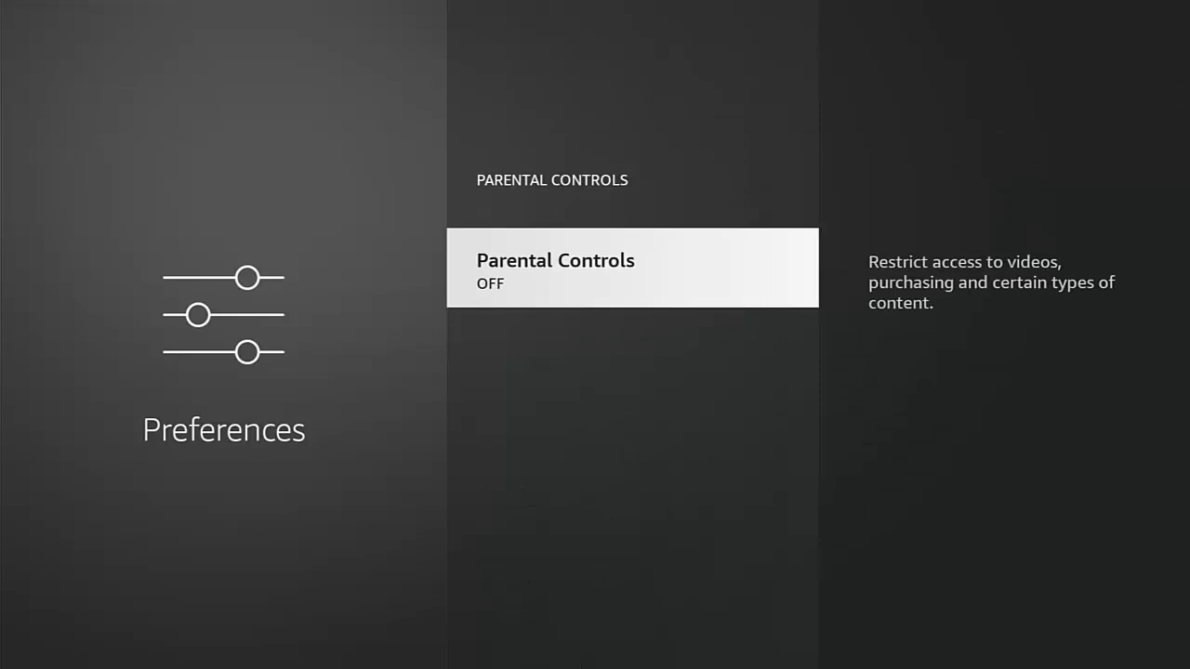